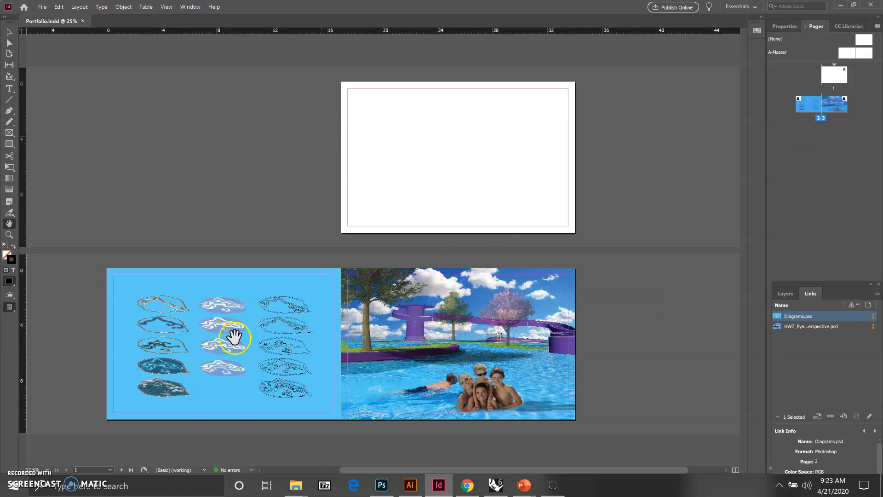
Add a two-page A-Master spread below pages 2-3 of the portfolio
{"action": "left_click_drag", "start_coordinate": [105, 270], "coordinate": [97, 400]}
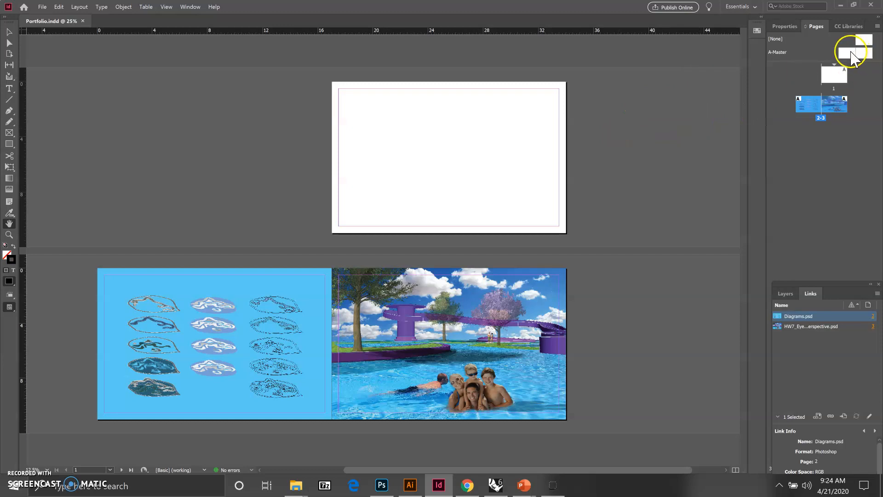
{"action": "left_click_drag", "start_coordinate": [859, 53], "coordinate": [863, 77]}
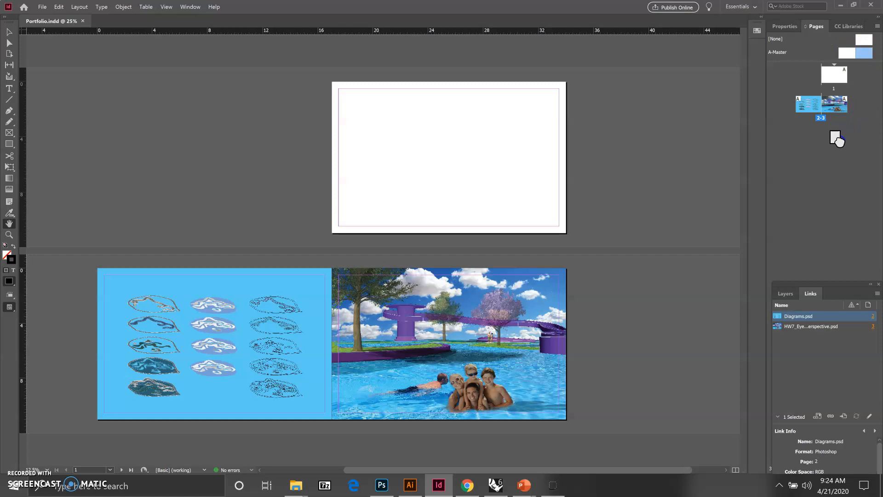
{"action": "left_click_drag", "start_coordinate": [838, 138], "coordinate": [839, 138]}
{"action": "left_click_drag", "start_coordinate": [848, 55], "coordinate": [818, 133]}
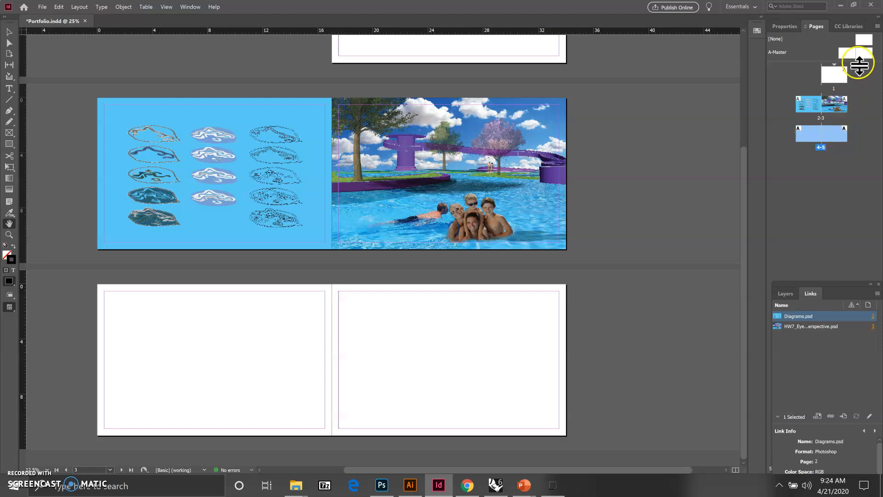
{"action": "left_click", "coordinate": [826, 178]}
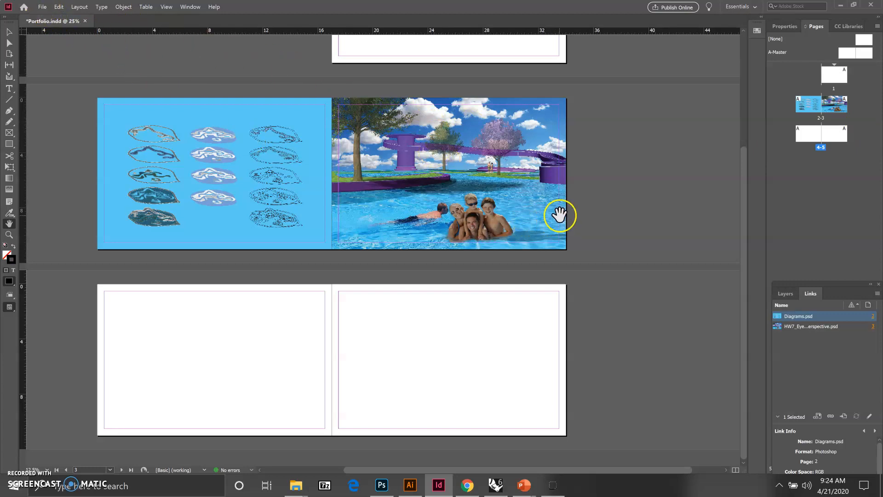
Move the floating Links panel off the Pages panel, placing it beside the image spread
{"action": "scroll", "coordinate": [552, 209], "scroll_direction": "up", "scroll_amount": 4}
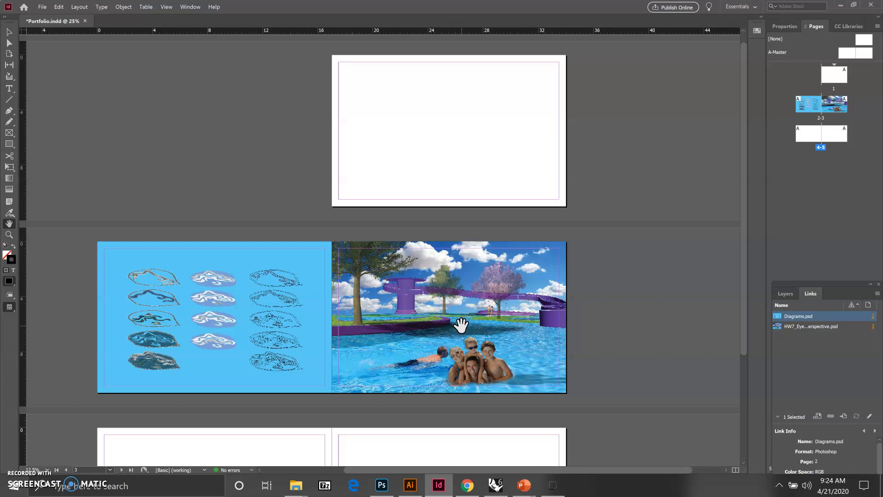
{"action": "left_click", "coordinate": [459, 300]}
{"action": "left_click_drag", "start_coordinate": [840, 283], "coordinate": [674, 127]}
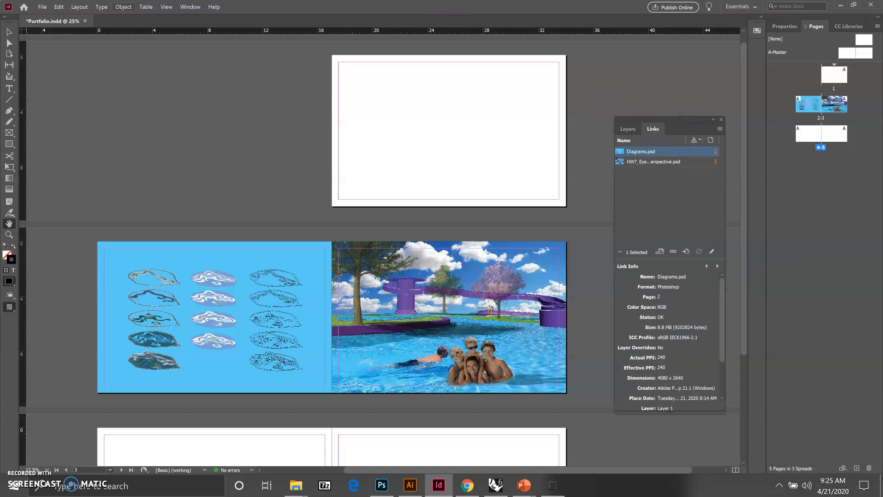
{"action": "left_click", "coordinate": [187, 6]}
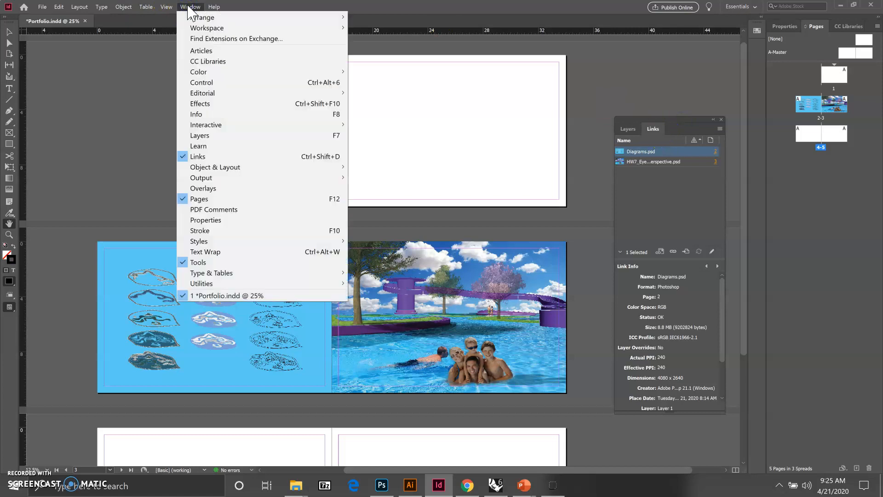
{"action": "left_click", "coordinate": [547, 6]}
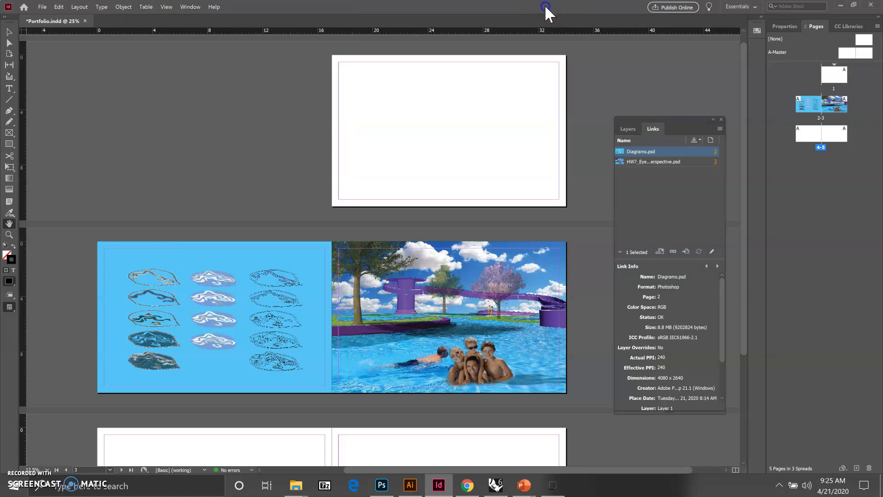
Open the linked HW7_Eye_Level_Perspective.psd in Photoshop for editing, close the Libraries panel there, and return to InDesign
{"action": "left_click", "coordinate": [651, 161]}
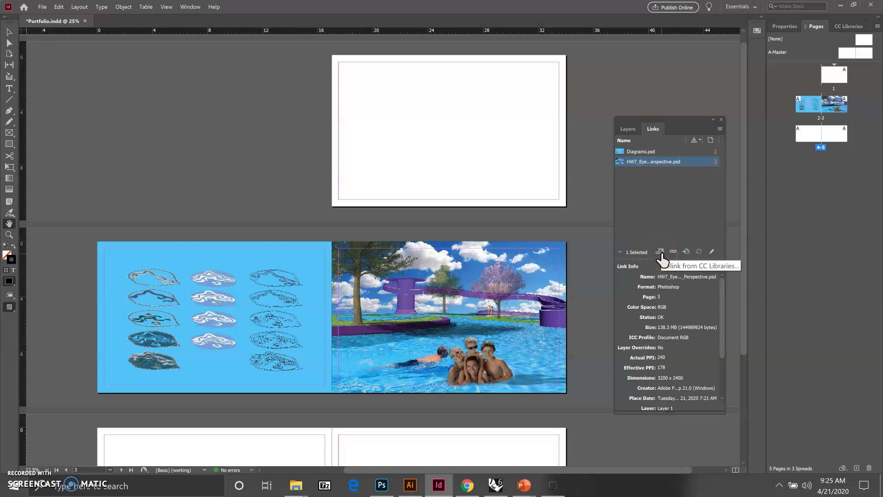
{"action": "left_click", "coordinate": [713, 253]}
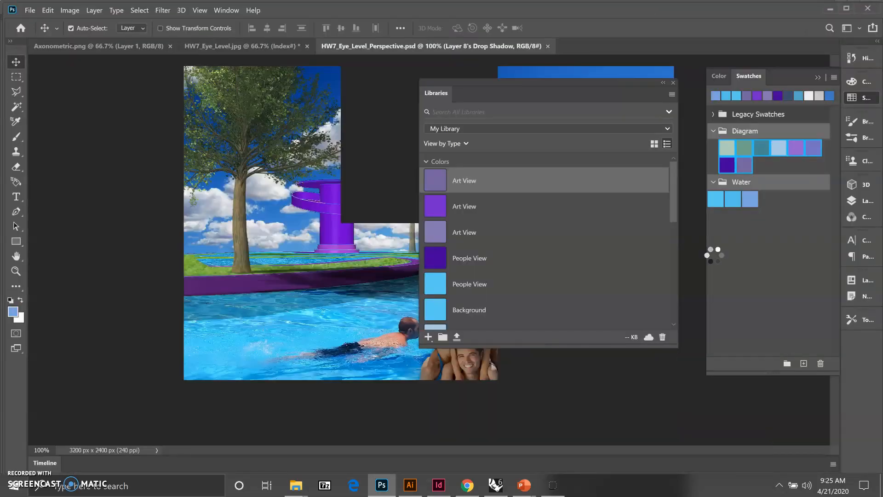
{"action": "left_click_drag", "start_coordinate": [504, 85], "coordinate": [646, 182]}
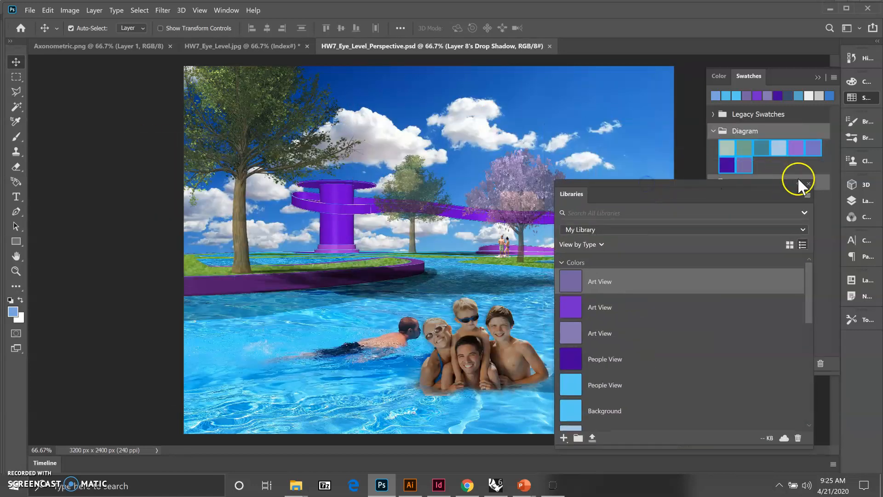
{"action": "left_click", "coordinate": [810, 183]}
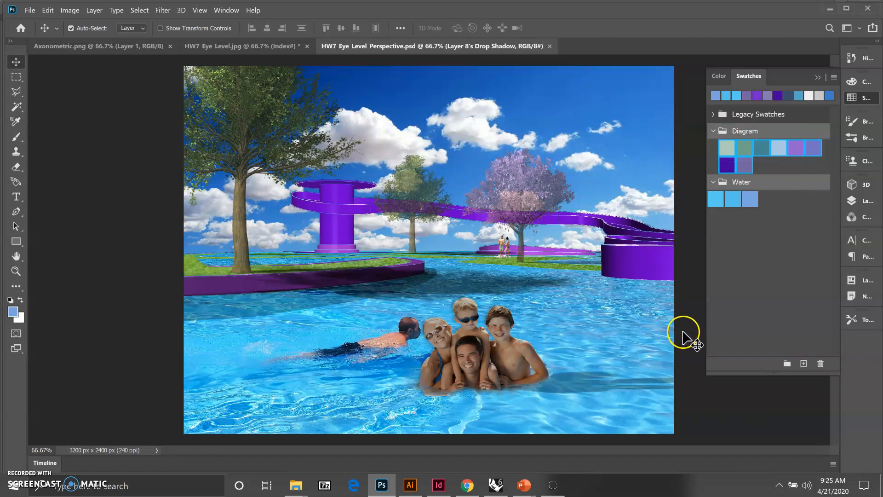
{"action": "left_click", "coordinate": [438, 483]}
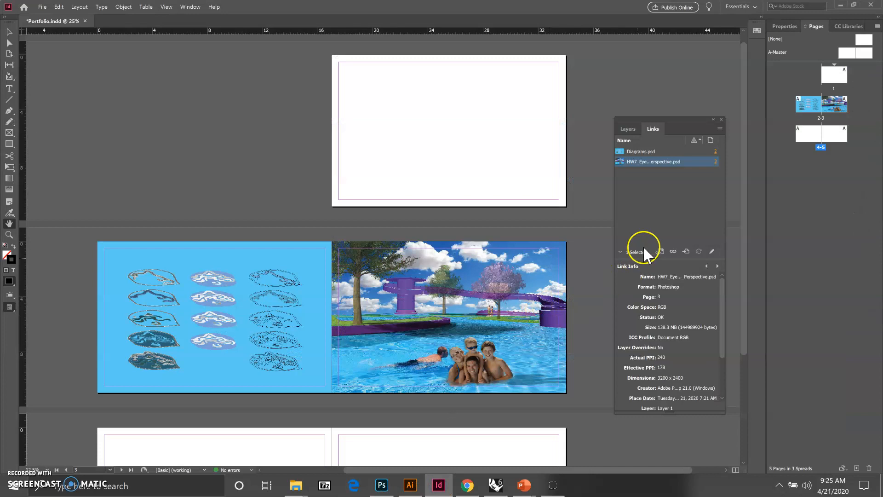
Open the linked Diagrams.psd in Photoshop from its link, then switch back to InDesign
{"action": "left_click", "coordinate": [652, 152]}
{"action": "left_click", "coordinate": [712, 252]}
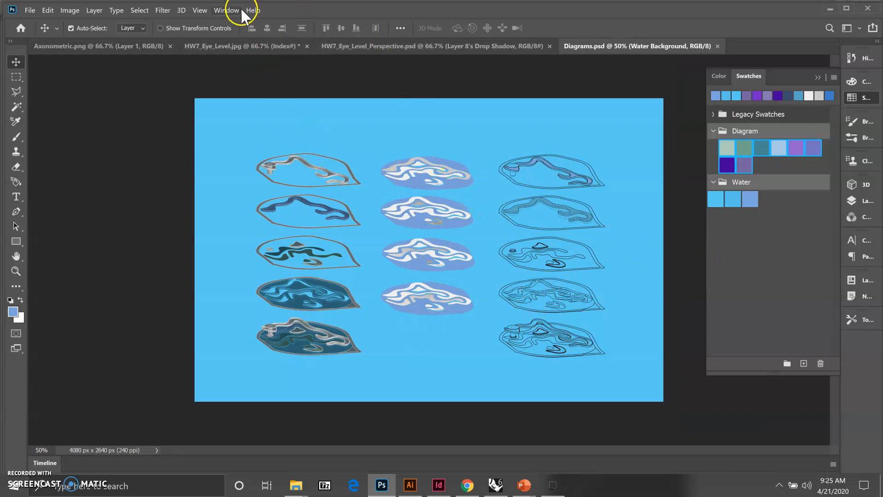
{"action": "left_click", "coordinate": [440, 487]}
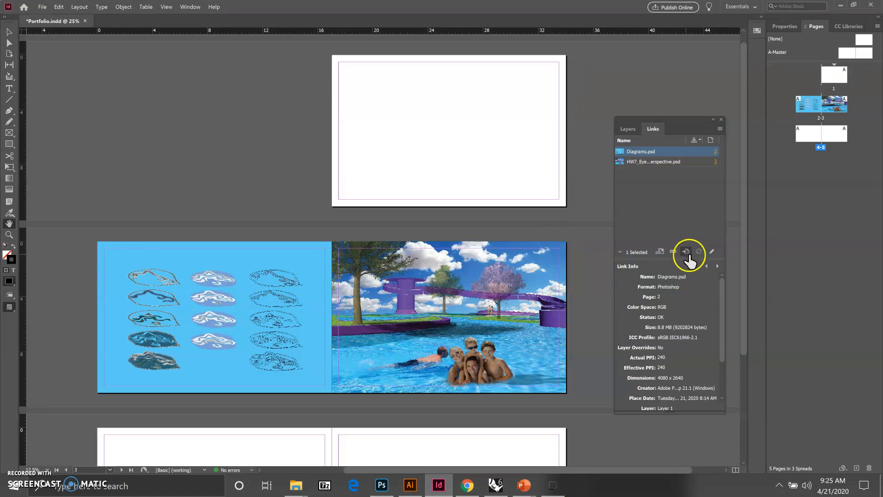
Create a new 17 x 11 in landscape document with facing pages, using inches as the units
{"action": "left_click", "coordinate": [42, 7]}
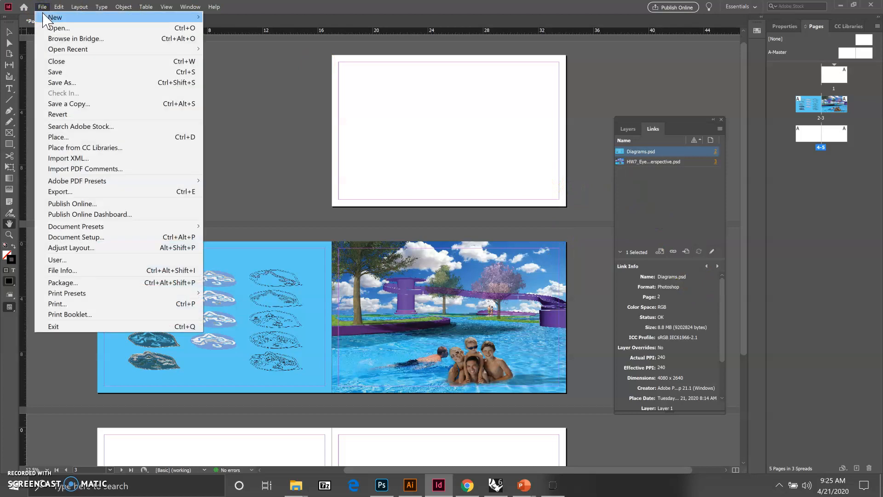
{"action": "mouse_move", "coordinate": [46, 18]}
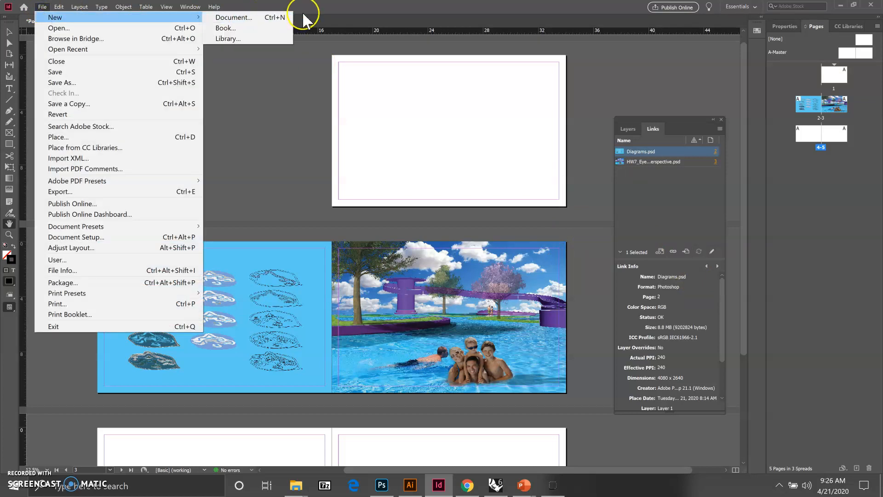
{"action": "left_click", "coordinate": [251, 17]}
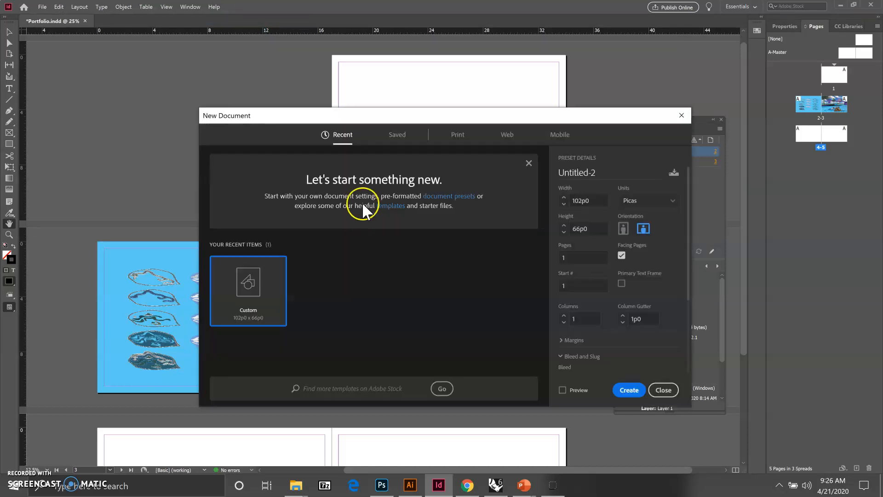
{"action": "left_click_drag", "start_coordinate": [404, 120], "coordinate": [323, 100]}
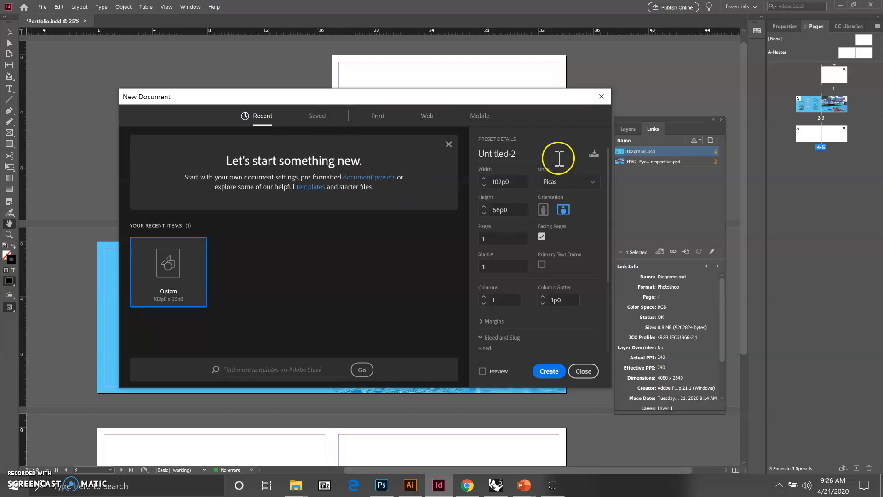
{"action": "left_click", "coordinate": [591, 186]}
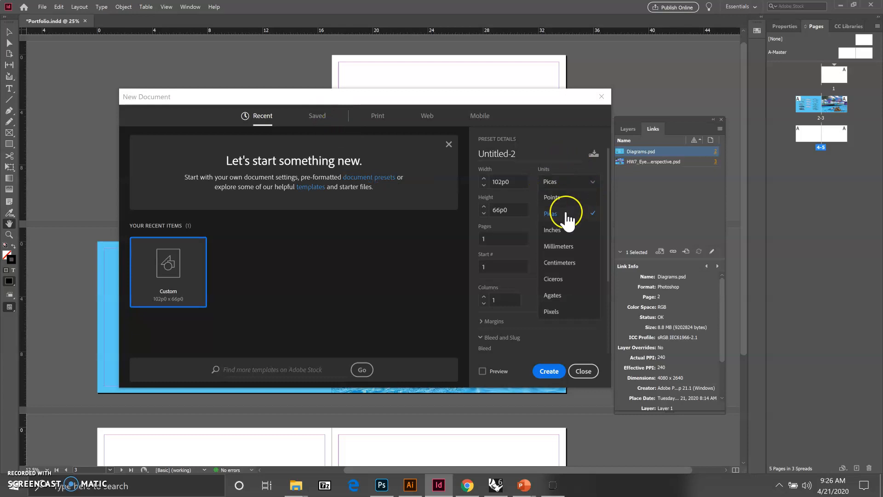
{"action": "left_click", "coordinate": [557, 230]}
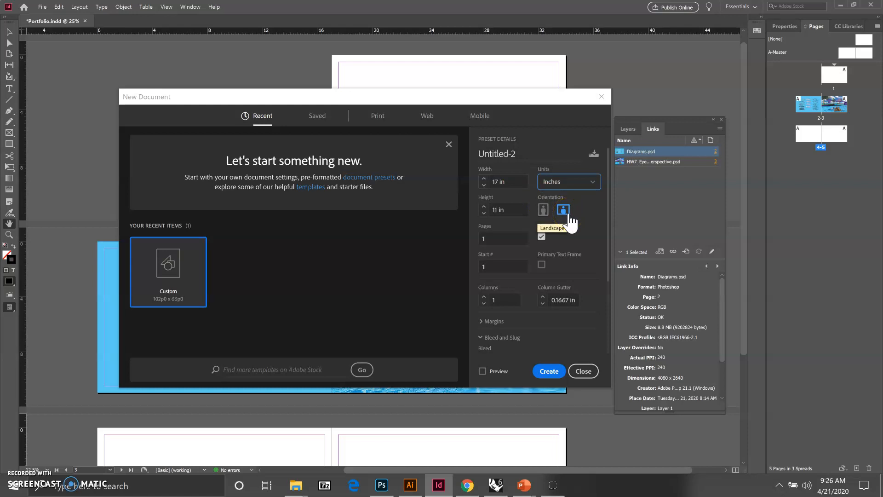
{"action": "left_click", "coordinate": [549, 371]}
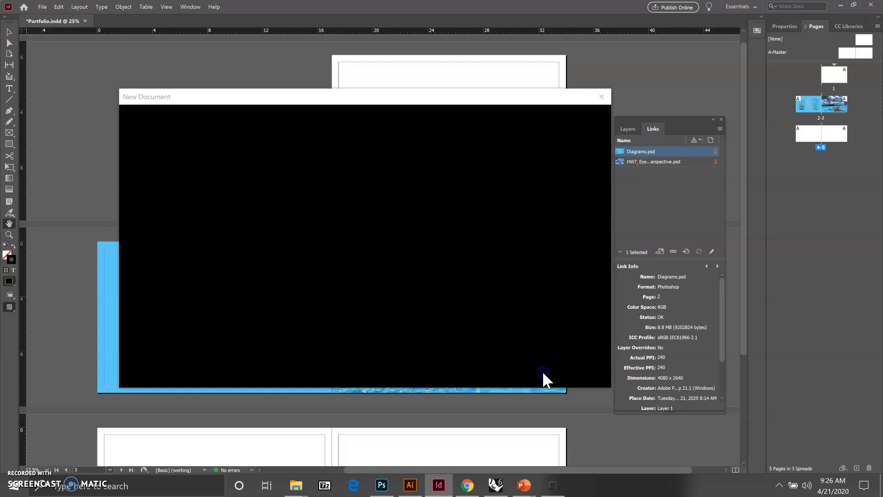
{"action": "left_click", "coordinate": [422, 272]}
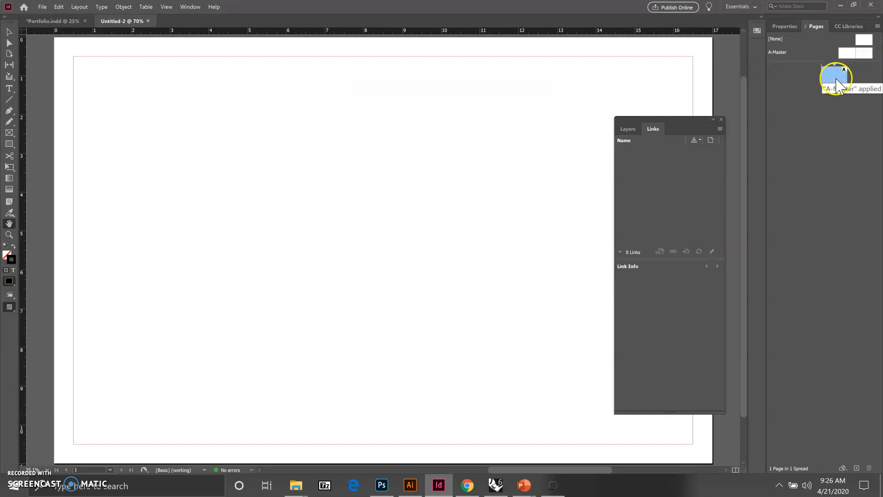
Add a two-page A-Master spread after page 1 of the new document and move the Links panel off the page
{"action": "left_click_drag", "start_coordinate": [848, 53], "coordinate": [832, 113]}
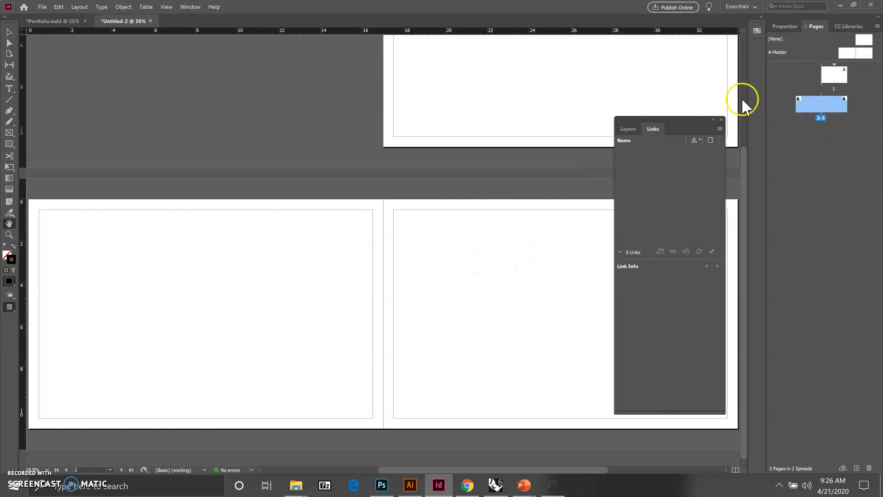
{"action": "left_click_drag", "start_coordinate": [672, 119], "coordinate": [816, 144]}
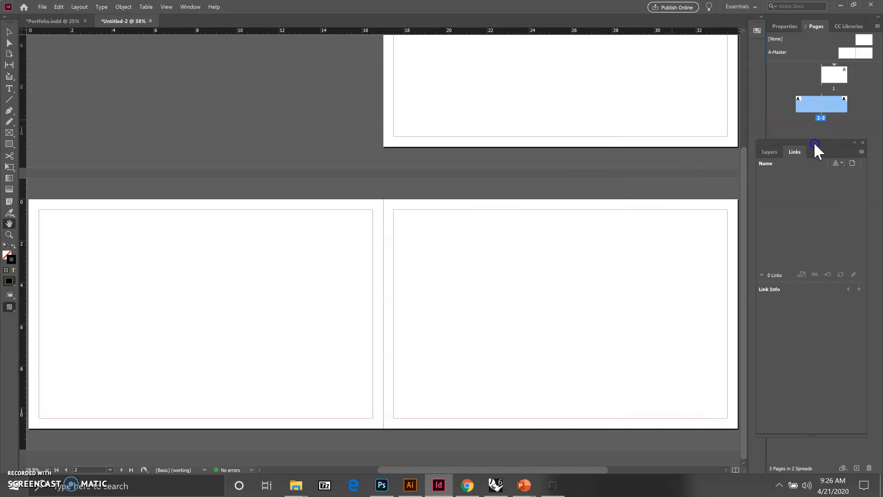
Start placing HW7_Eye_Level_Perspective from the Topic 7 folder with its import options shown
{"action": "left_click", "coordinate": [38, 8]}
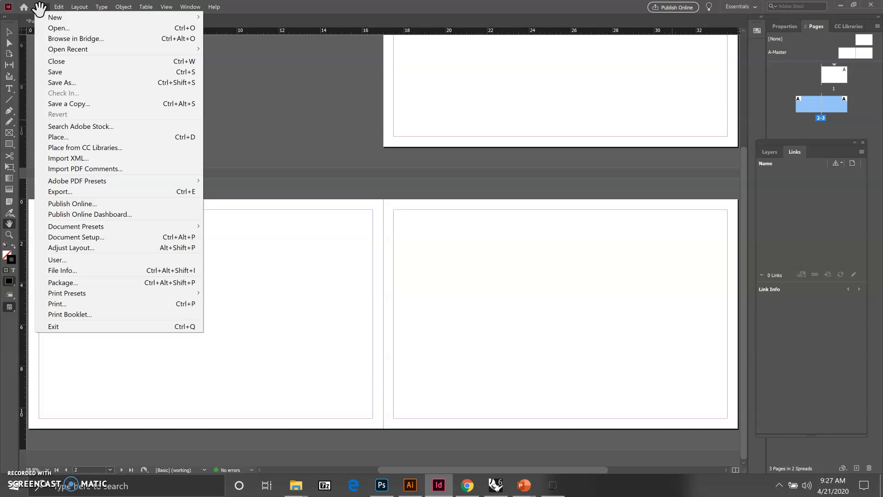
{"action": "left_click", "coordinate": [53, 134]}
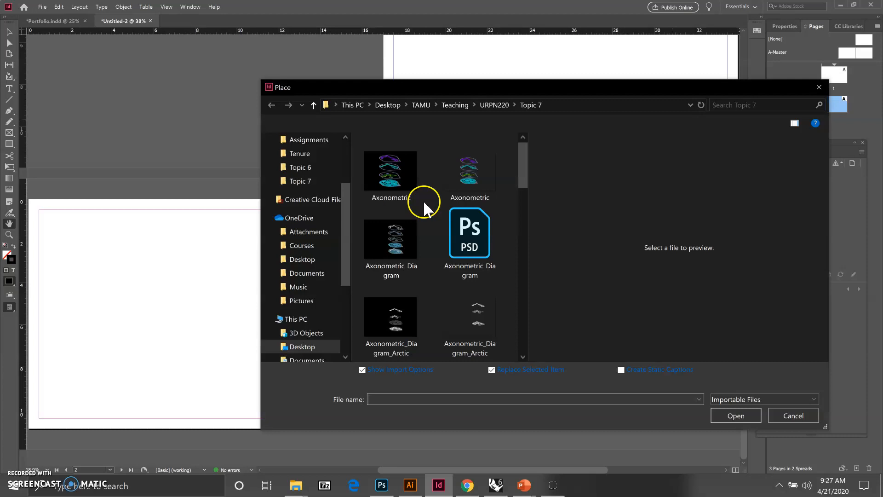
{"action": "left_click_drag", "start_coordinate": [525, 164], "coordinate": [532, 304]}
{"action": "left_click", "coordinate": [378, 186]}
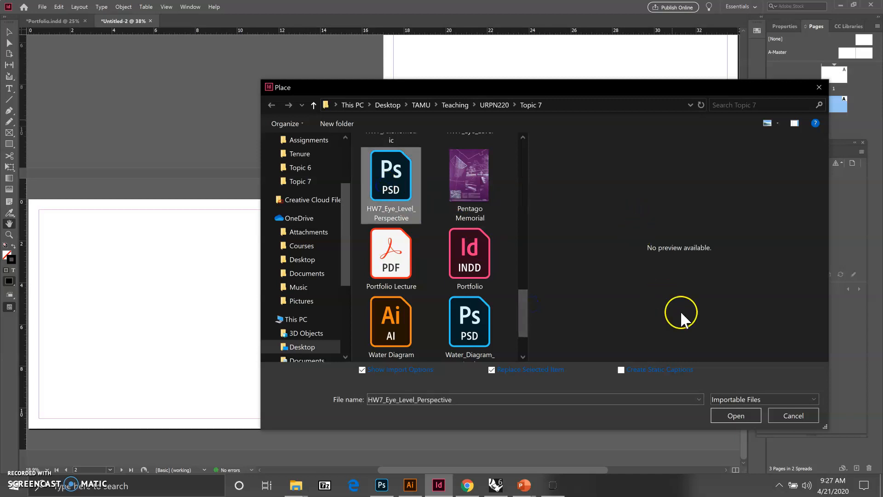
{"action": "left_click", "coordinate": [721, 415]}
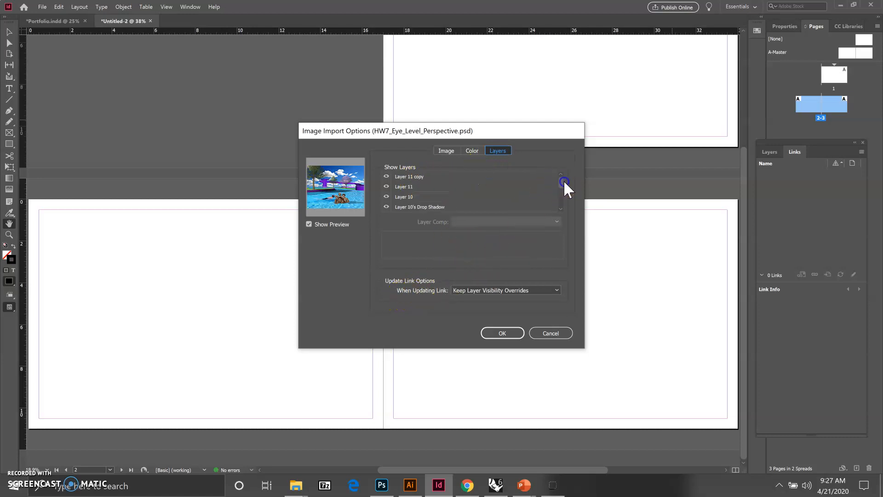
Review the image, color and layer import options of the perspective file, including its rendering intent and layer comp choices
{"action": "left_click", "coordinate": [474, 151]}
{"action": "left_click", "coordinate": [447, 150]}
{"action": "left_click", "coordinate": [472, 152]}
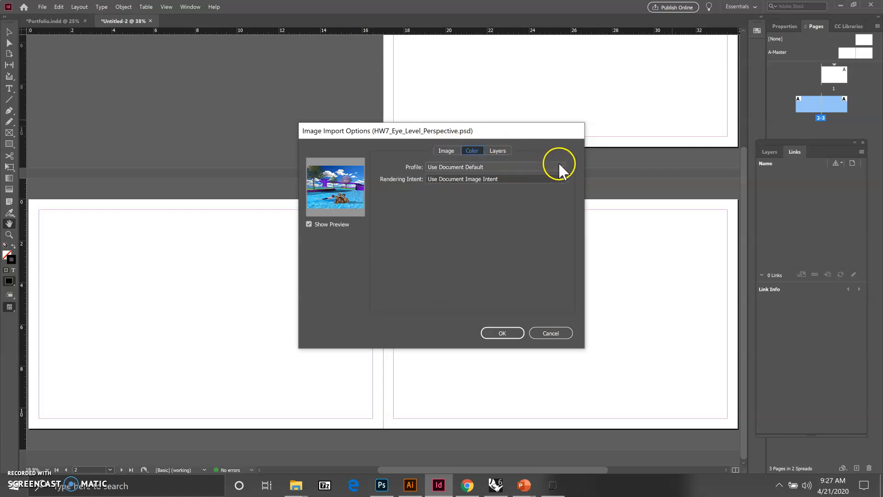
{"action": "left_click", "coordinate": [562, 178]}
{"action": "left_click", "coordinate": [562, 176]}
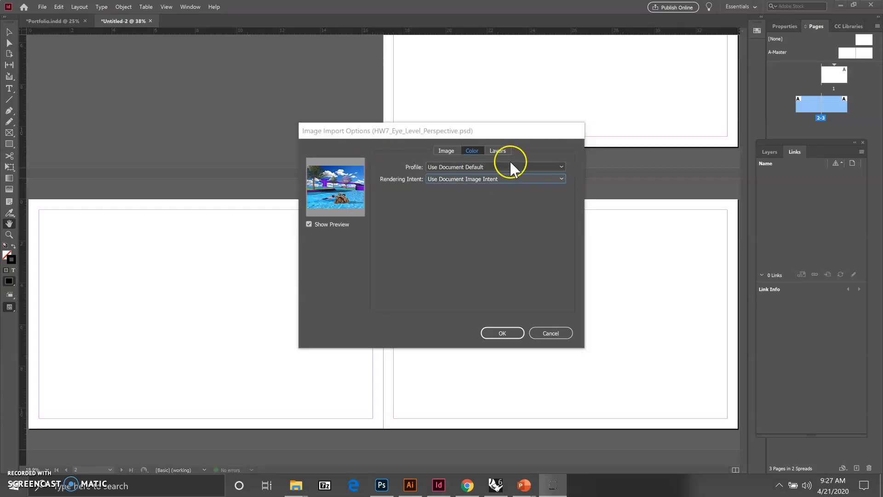
{"action": "left_click", "coordinate": [497, 151]}
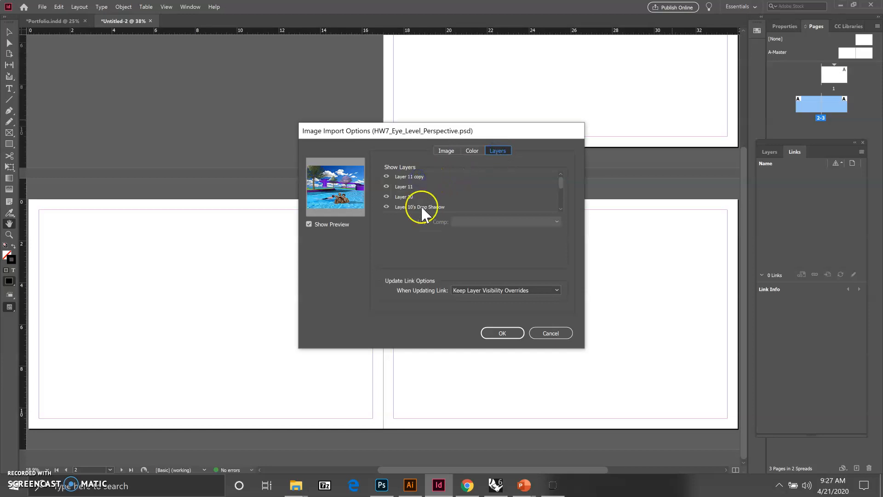
{"action": "left_click", "coordinate": [557, 222]}
{"action": "left_click_drag", "start_coordinate": [562, 184], "coordinate": [562, 158]}
{"action": "left_click", "coordinate": [556, 221]}
Accept the import options, place the perspective image at the top-left corner of page 3, and activate the Selection tool
{"action": "left_click", "coordinate": [501, 334]}
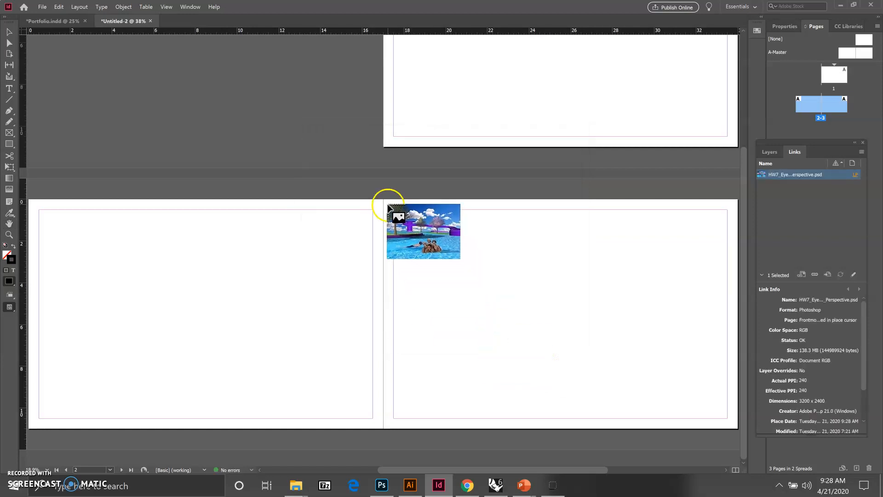
{"action": "left_click", "coordinate": [384, 201]}
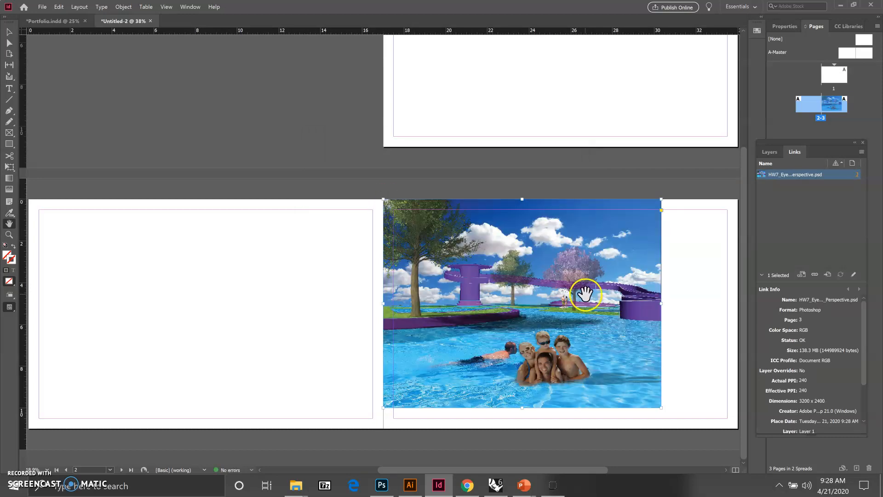
{"action": "left_click", "coordinate": [9, 32]}
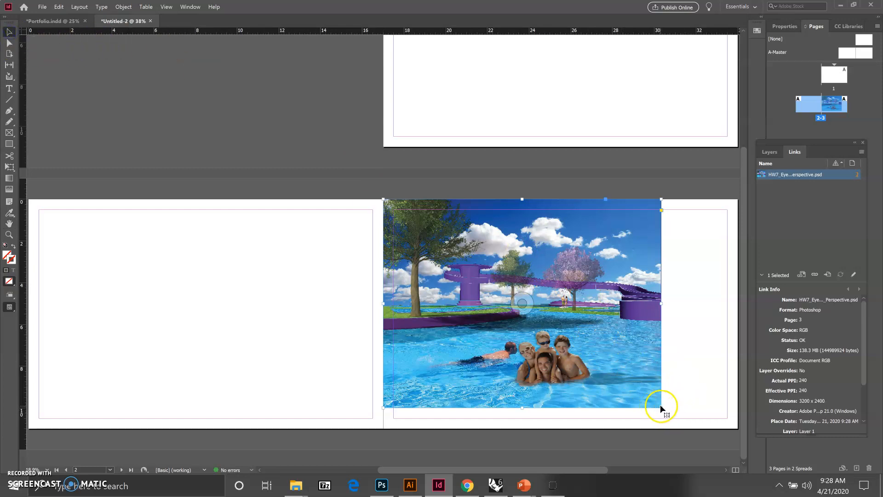
Extend the perspective image's frame to the bottom-right corner of page 3 so that it covers the whole page
{"action": "left_click_drag", "start_coordinate": [662, 408], "coordinate": [707, 428]}
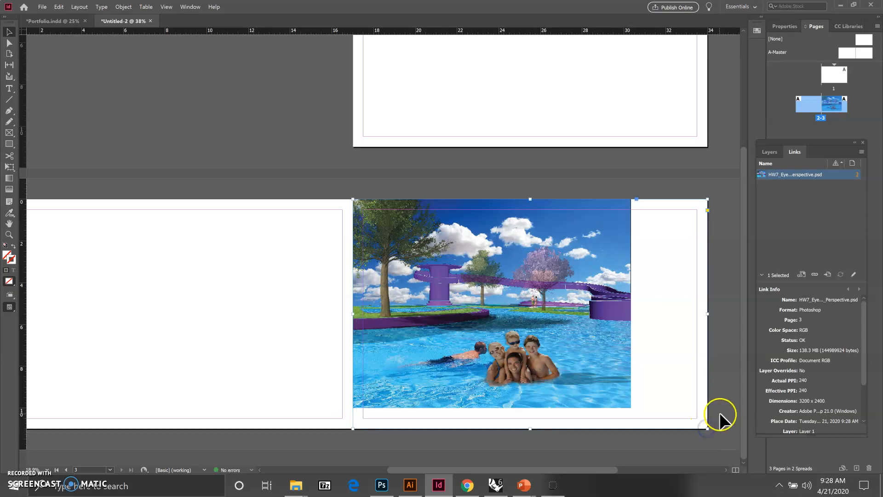
{"action": "left_click", "coordinate": [720, 413]}
{"action": "left_click", "coordinate": [542, 271]}
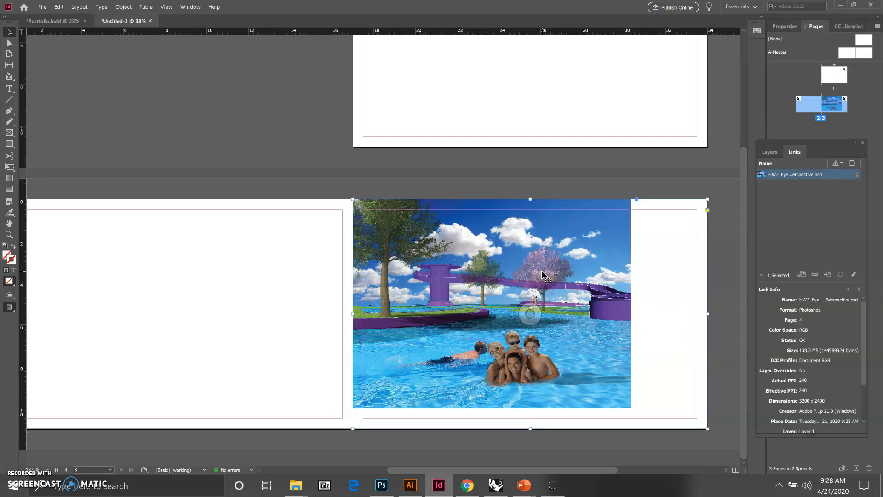
Scale the perspective image inside its frame to 17 in wide with the Direct Selection tool, shift it upward, and deselect it
{"action": "left_click", "coordinate": [9, 42]}
{"action": "left_click", "coordinate": [594, 329]}
{"action": "left_click_drag", "start_coordinate": [631, 408], "coordinate": [708, 451]}
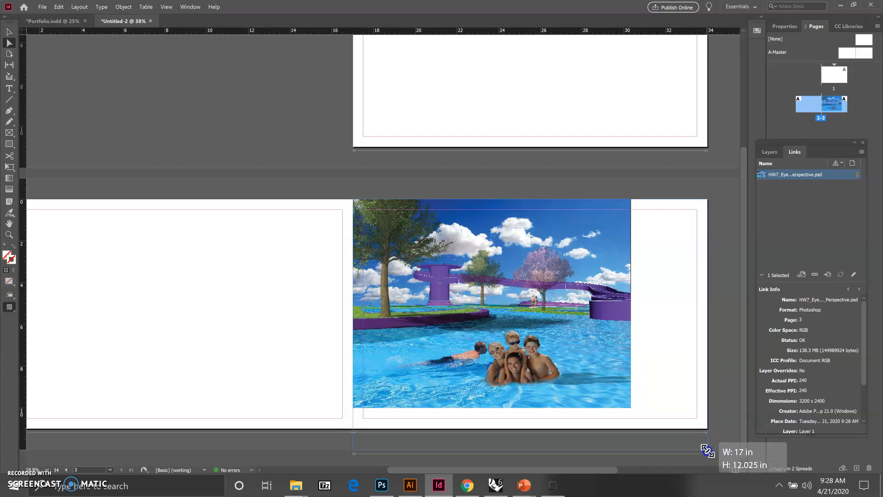
{"action": "left_click_drag", "start_coordinate": [708, 451], "coordinate": [708, 452]}
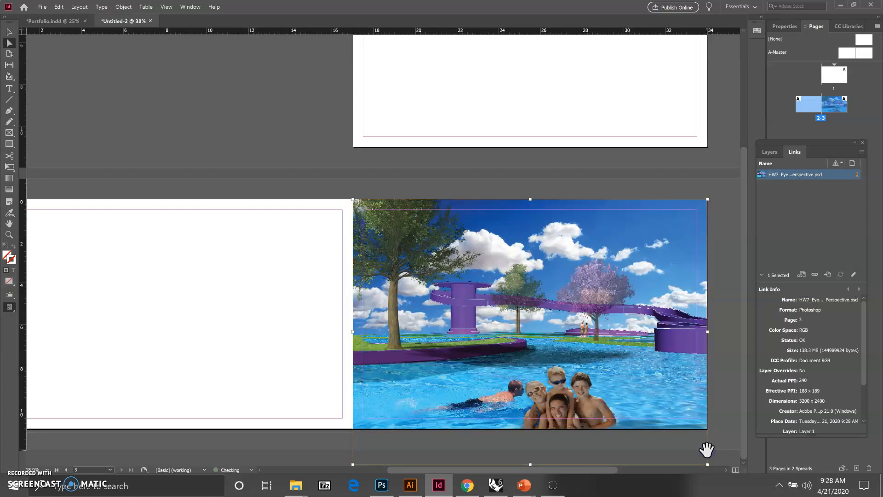
{"action": "left_click_drag", "start_coordinate": [586, 340], "coordinate": [583, 315]}
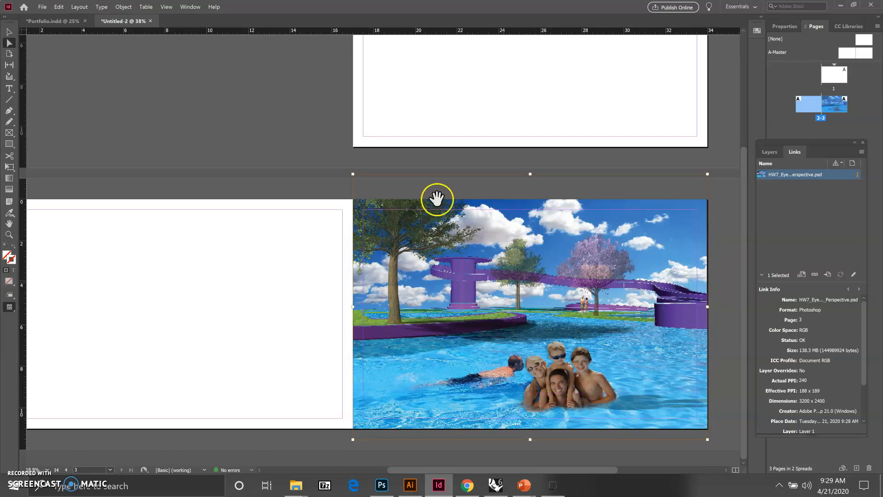
{"action": "left_click", "coordinate": [294, 138]}
{"action": "left_click", "coordinate": [9, 33]}
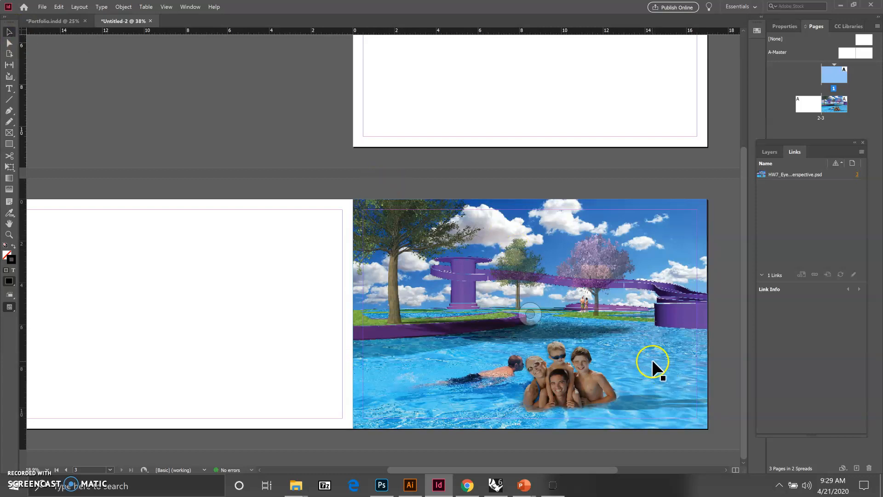
{"action": "left_click", "coordinate": [10, 44]}
{"action": "left_click", "coordinate": [183, 84]}
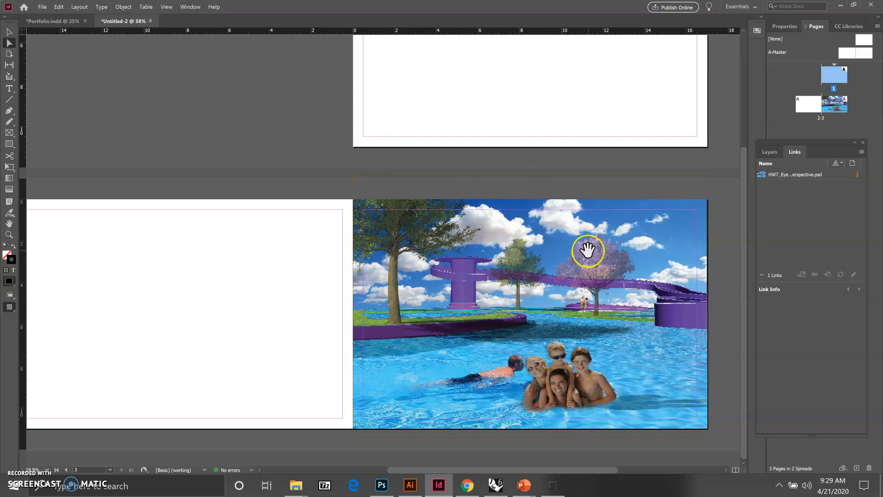
{"action": "left_click", "coordinate": [733, 213]}
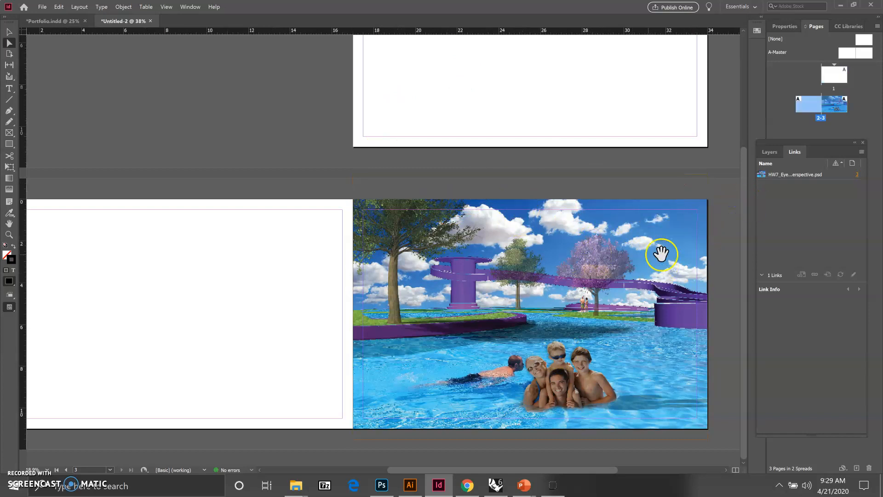
Review the link information of the perspective file, open its original in Photoshop, and return to InDesign
{"action": "left_click", "coordinate": [807, 178]}
{"action": "left_click", "coordinate": [827, 301]}
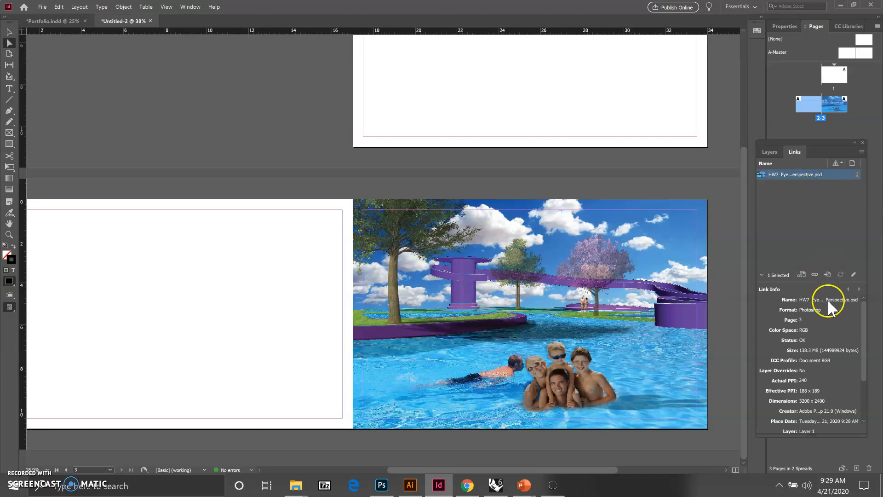
{"action": "left_click_drag", "start_coordinate": [864, 330], "coordinate": [852, 302]}
{"action": "left_click", "coordinate": [815, 275]}
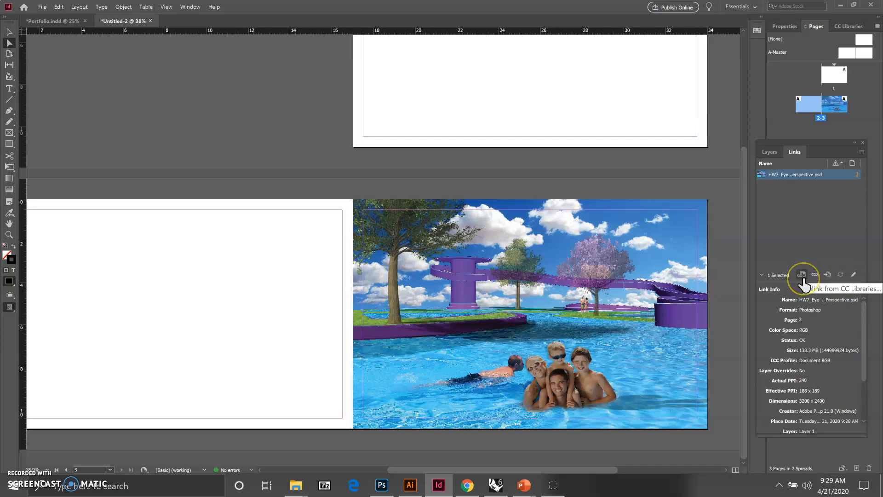
{"action": "left_click", "coordinate": [853, 276]}
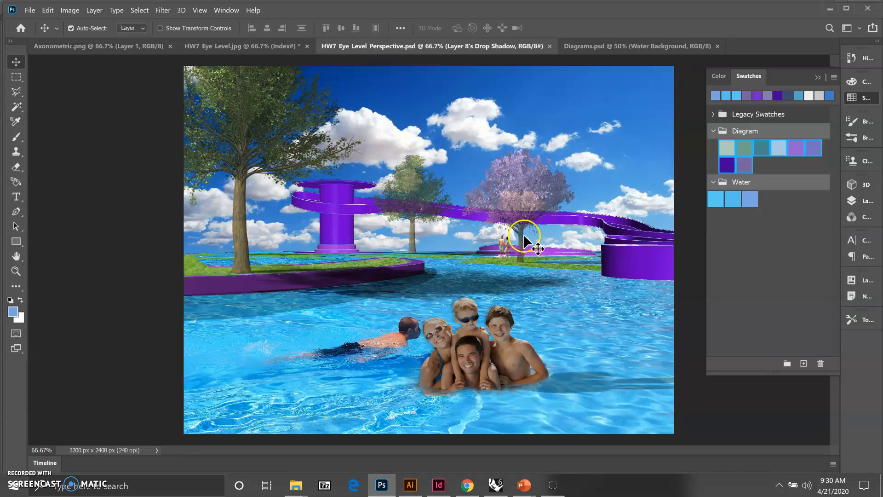
{"action": "left_click", "coordinate": [438, 483]}
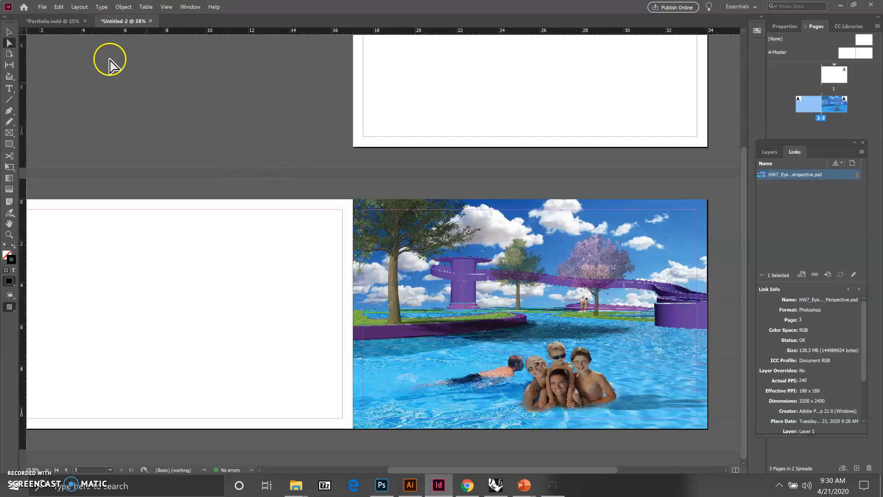
{"action": "left_click", "coordinate": [42, 7]}
{"action": "left_click", "coordinate": [66, 136]}
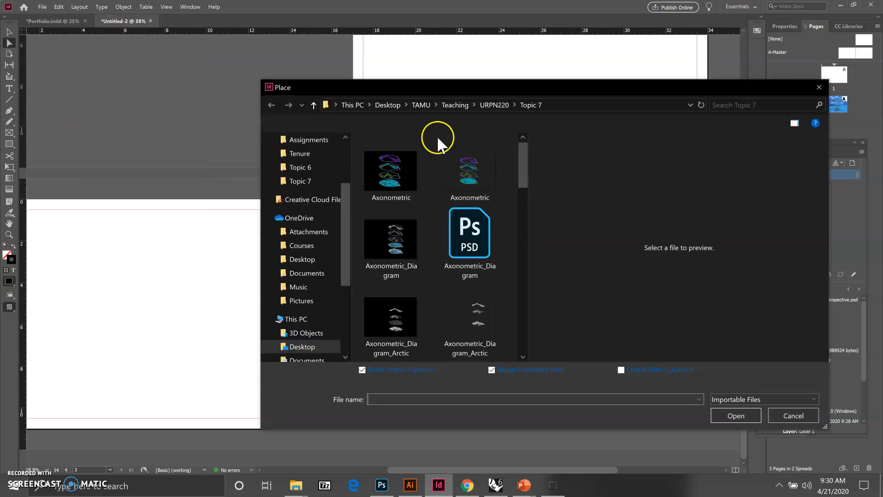
{"action": "left_click_drag", "start_coordinate": [527, 162], "coordinate": [524, 254]}
{"action": "left_click_drag", "start_coordinate": [522, 257], "coordinate": [522, 253]}
{"action": "left_click", "coordinate": [481, 244]}
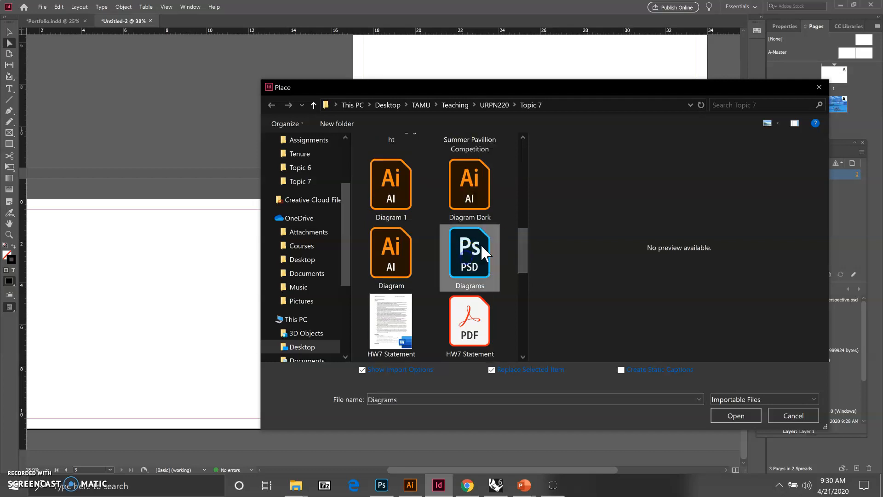
{"action": "left_click", "coordinate": [735, 415]}
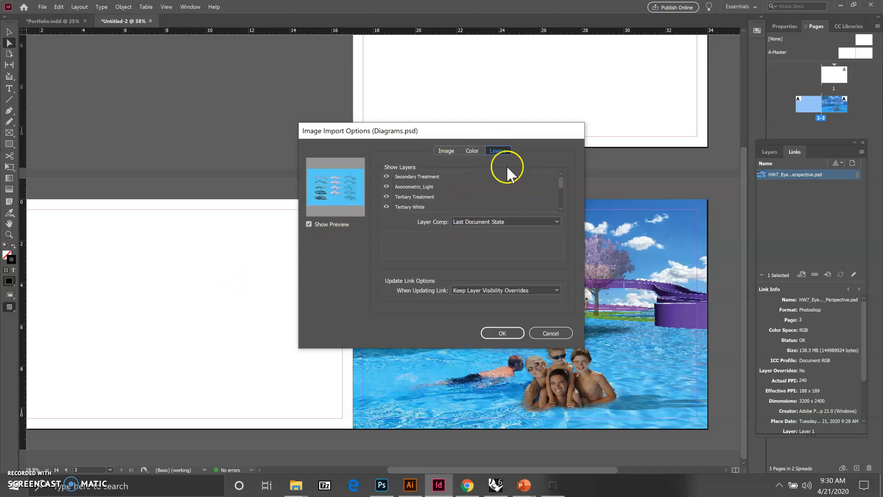
{"action": "left_click", "coordinate": [556, 222]}
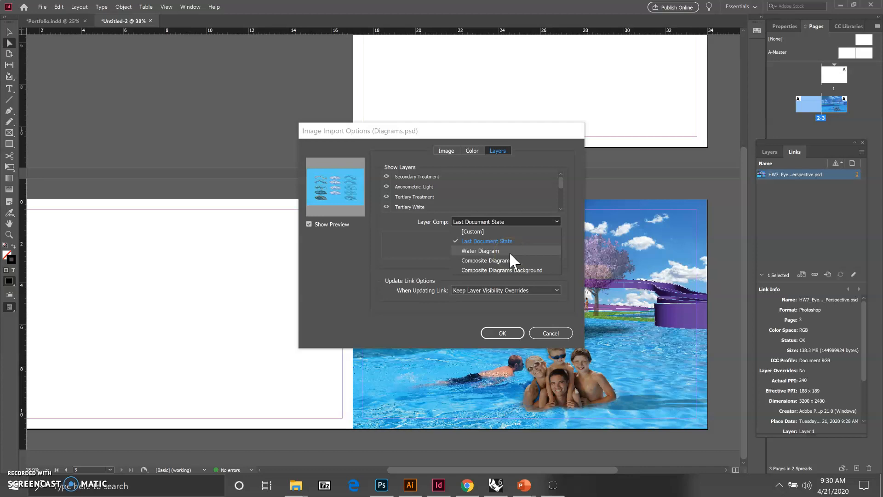
{"action": "left_click", "coordinate": [514, 269]}
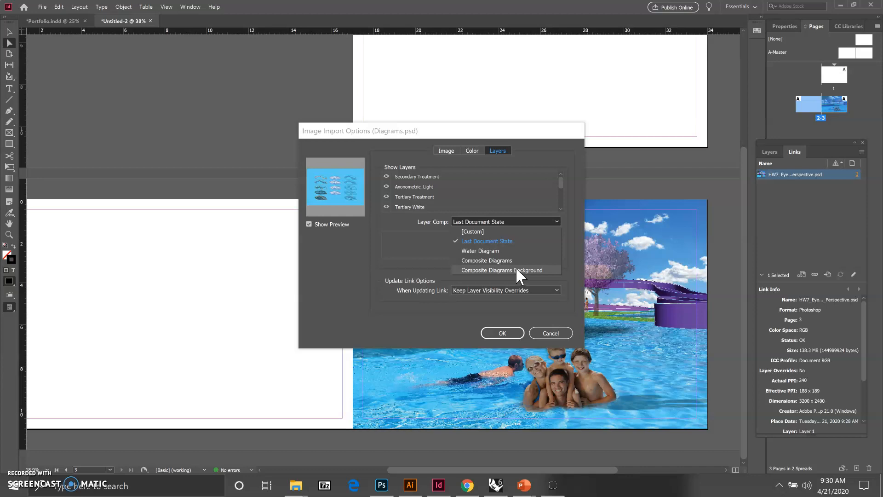
{"action": "left_click", "coordinate": [515, 270]}
{"action": "left_click", "coordinate": [503, 333]}
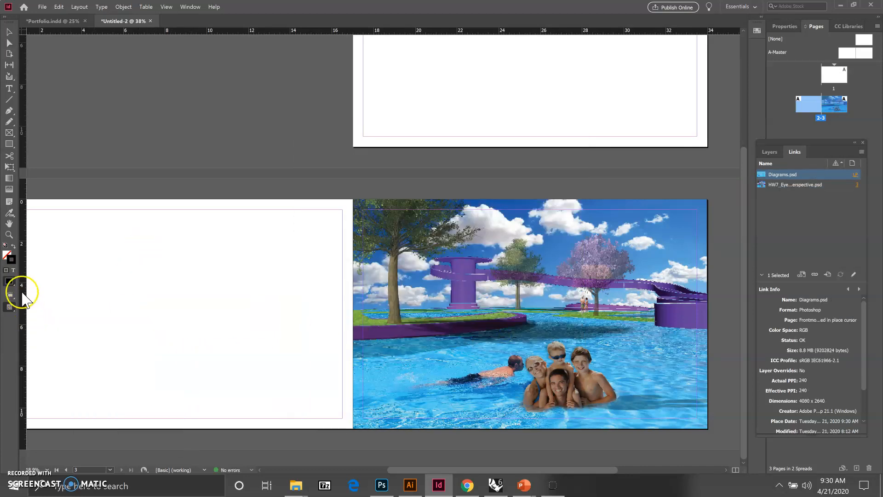
Start placing Diagrams.psd from the Topic 7 folder with its import options shown
{"action": "left_click", "coordinate": [9, 234]}
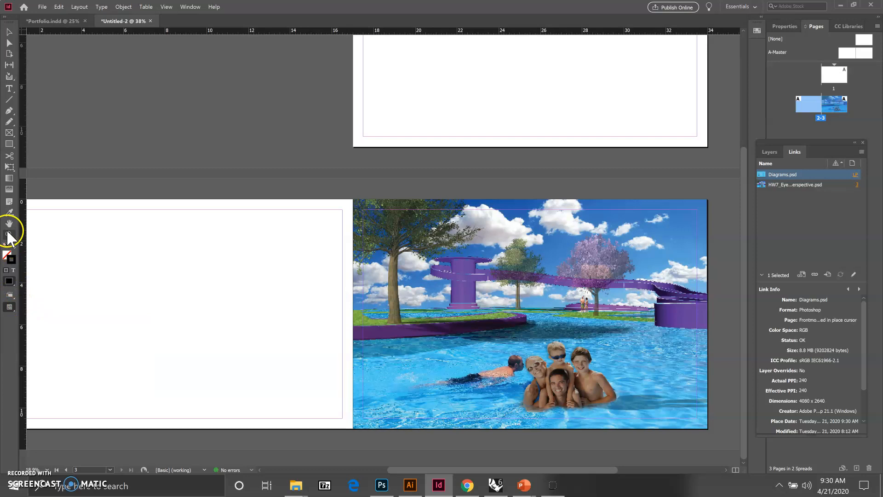
{"action": "left_click", "coordinate": [163, 284], "text": "alt"}
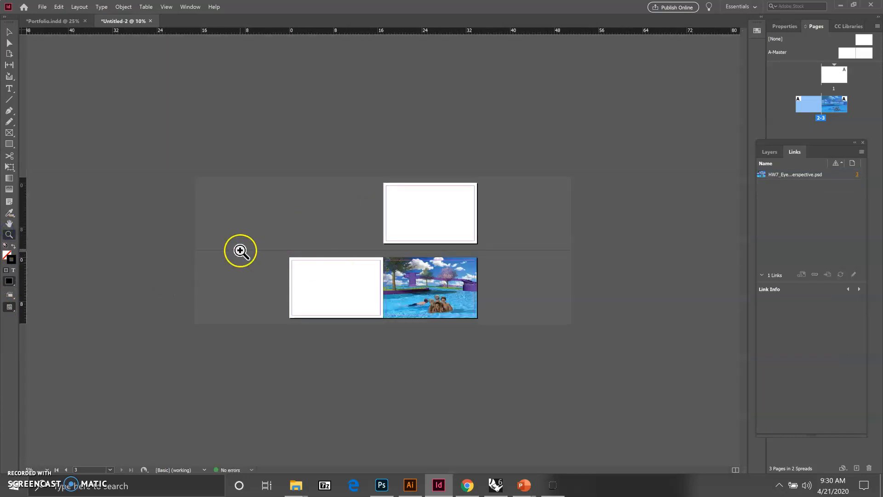
{"action": "left_click", "coordinate": [9, 32]}
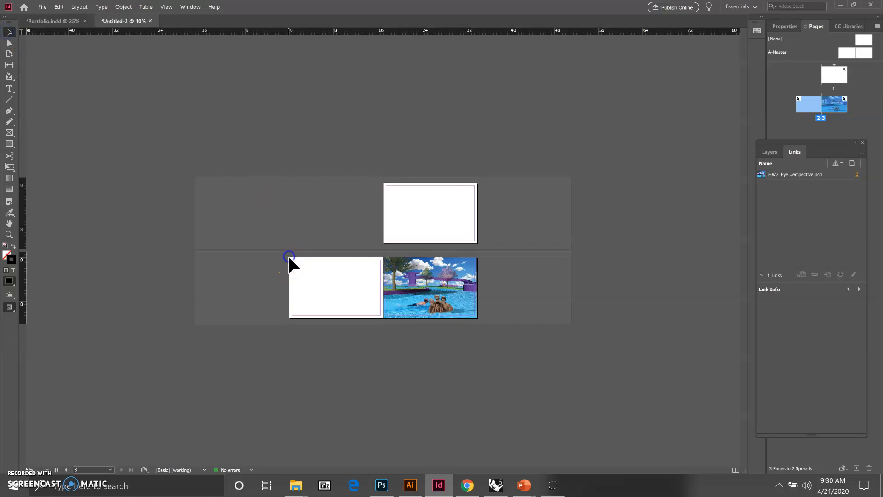
{"action": "left_click", "coordinate": [42, 7]}
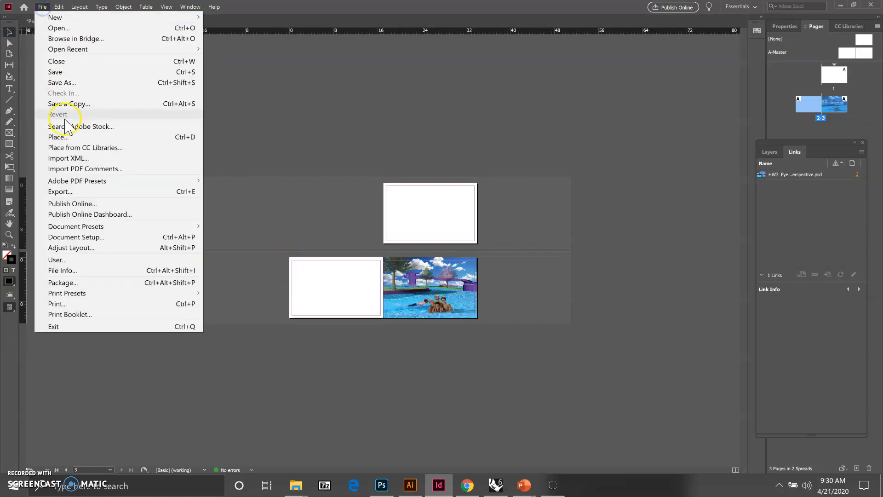
{"action": "left_click", "coordinate": [59, 137]}
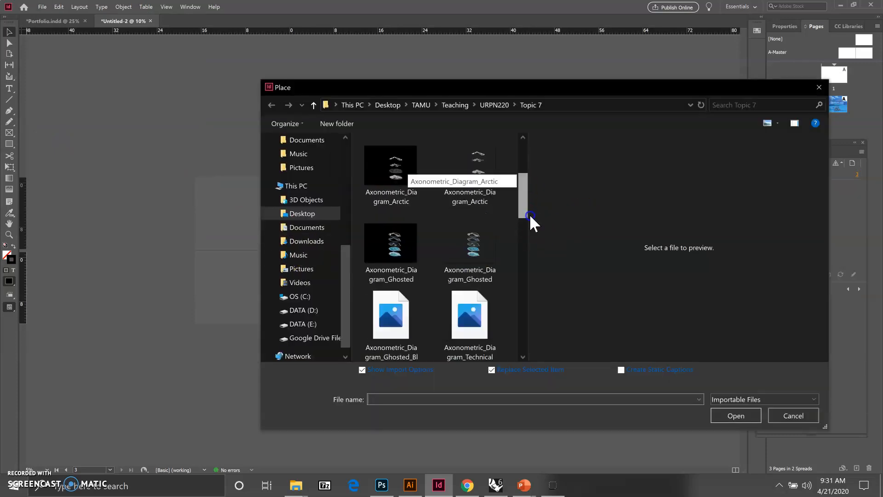
{"action": "left_click_drag", "start_coordinate": [529, 214], "coordinate": [514, 271]}
{"action": "left_click", "coordinate": [480, 287]}
{"action": "left_click", "coordinate": [737, 413]}
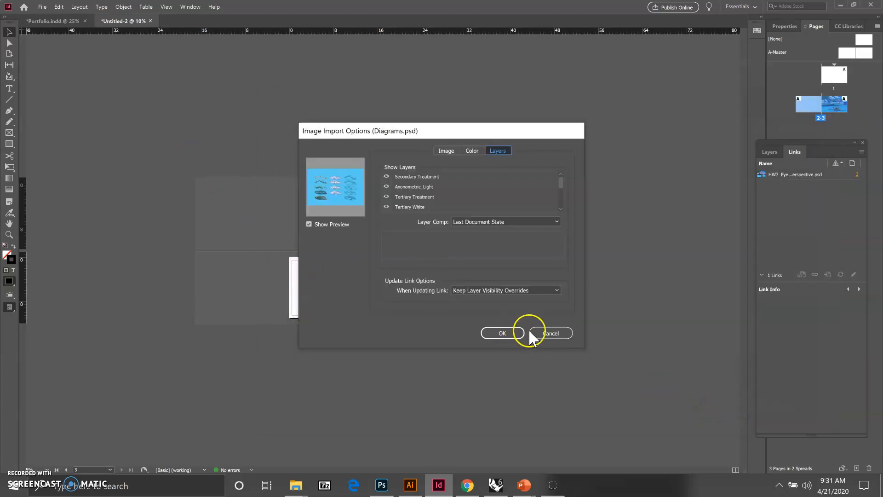
Set the layer comp to Composite Diagrams Background, accept the import options, and place the diagrams at the top-left corner of page 2
{"action": "left_click", "coordinate": [557, 221]}
{"action": "left_click", "coordinate": [537, 270]}
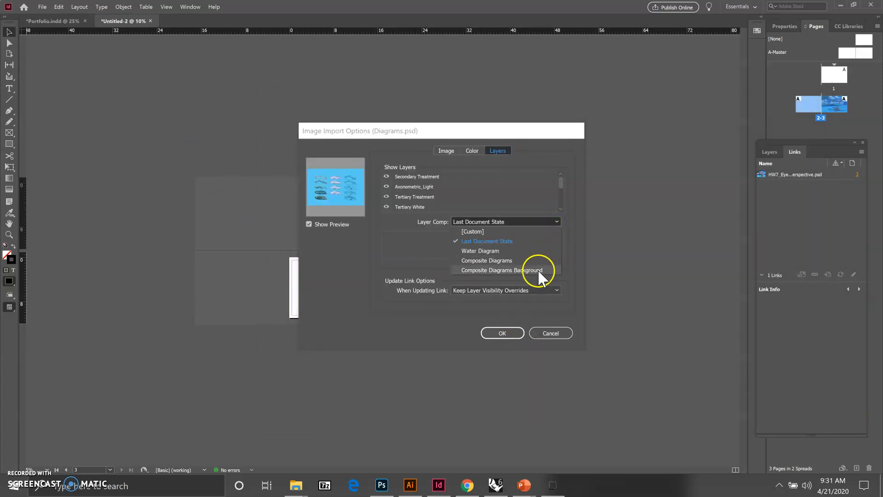
{"action": "left_click", "coordinate": [506, 331]}
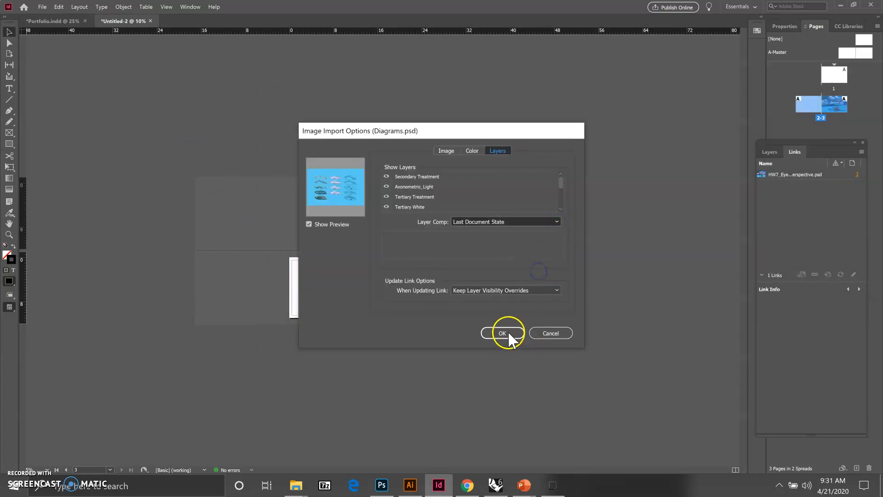
{"action": "left_click", "coordinate": [293, 260]}
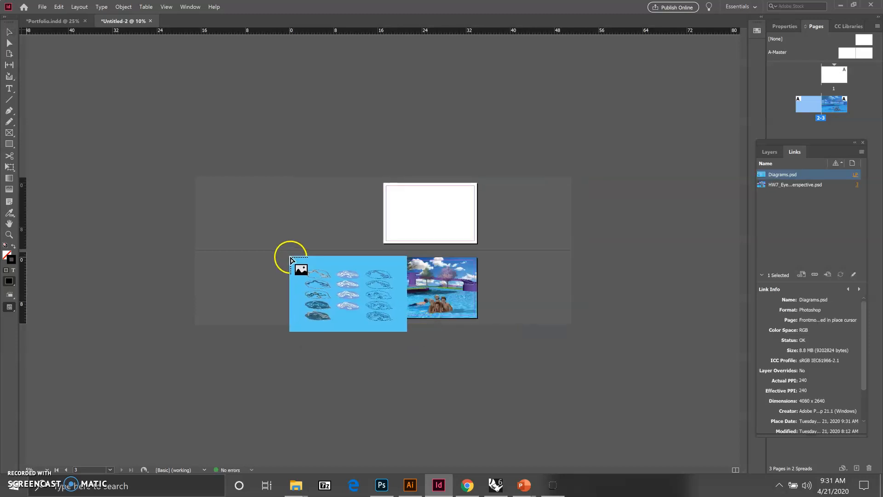
{"action": "left_click", "coordinate": [291, 260]}
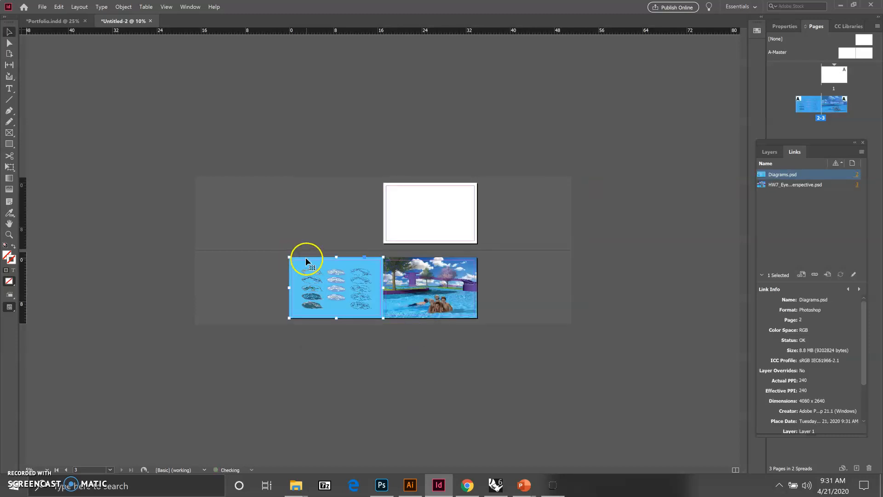
Examine the placed diagrams on page 2 up close and the whole spread beside the perspective image
{"action": "left_click", "coordinate": [9, 234]}
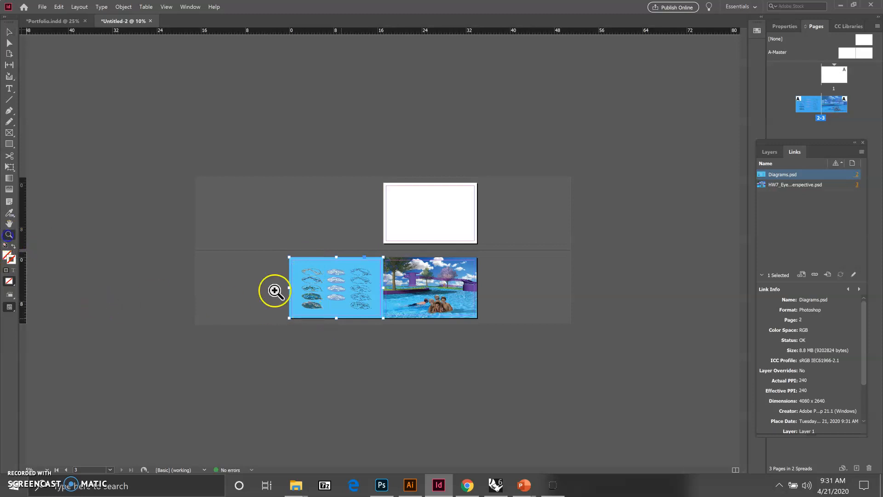
{"action": "left_click", "coordinate": [355, 320]}
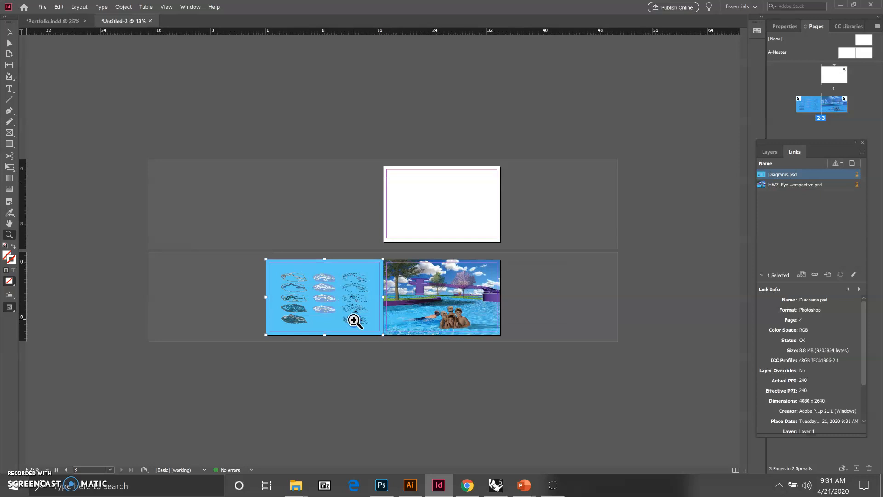
{"action": "left_click", "coordinate": [361, 348]}
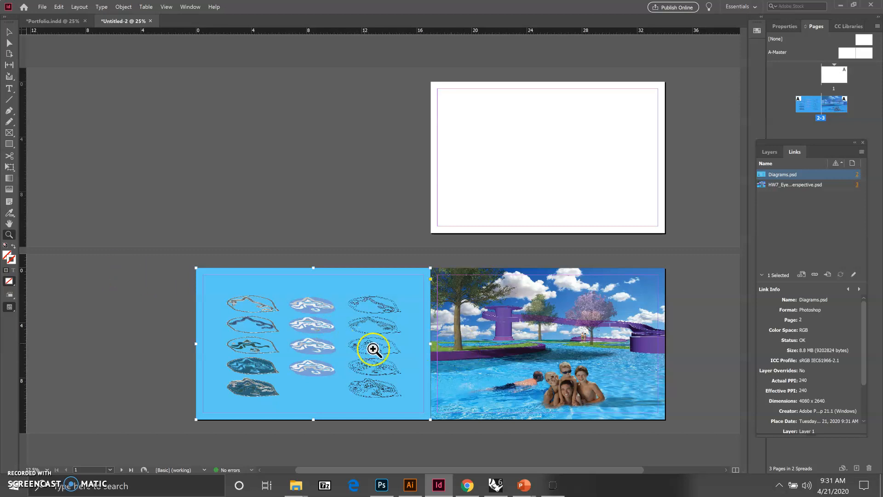
{"action": "left_click", "coordinate": [369, 396]}
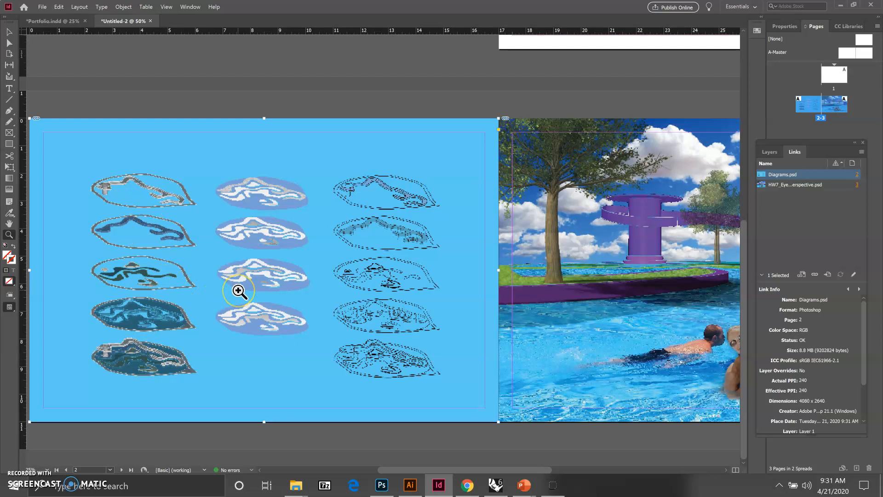
{"action": "left_click", "coordinate": [267, 307], "text": "alt"}
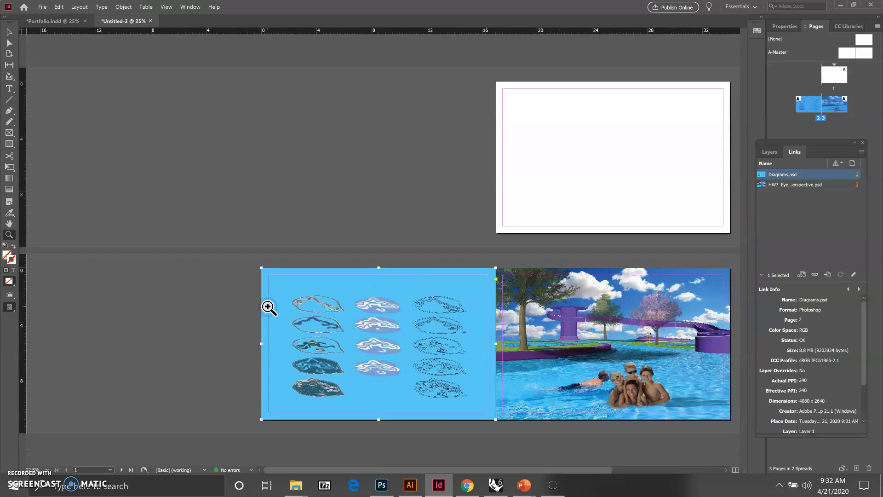
{"action": "left_click", "coordinate": [417, 357]}
{"action": "left_click", "coordinate": [547, 492]}
{"action": "right_click", "coordinate": [546, 492]}
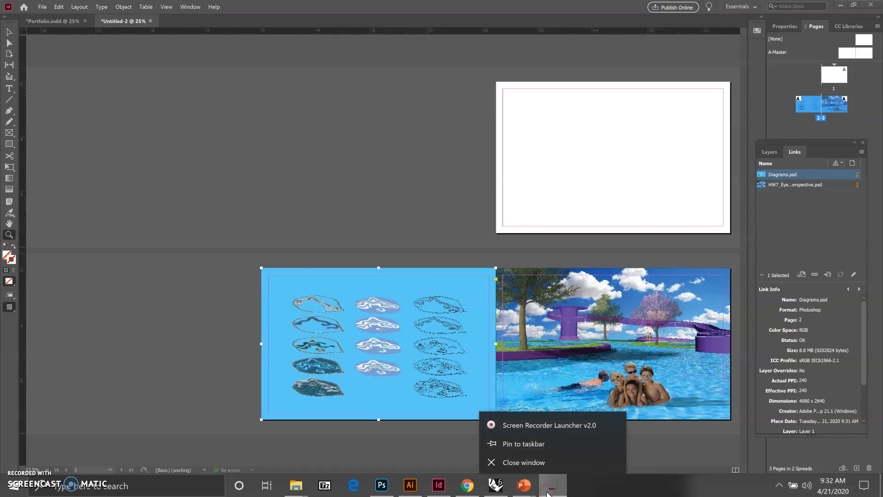